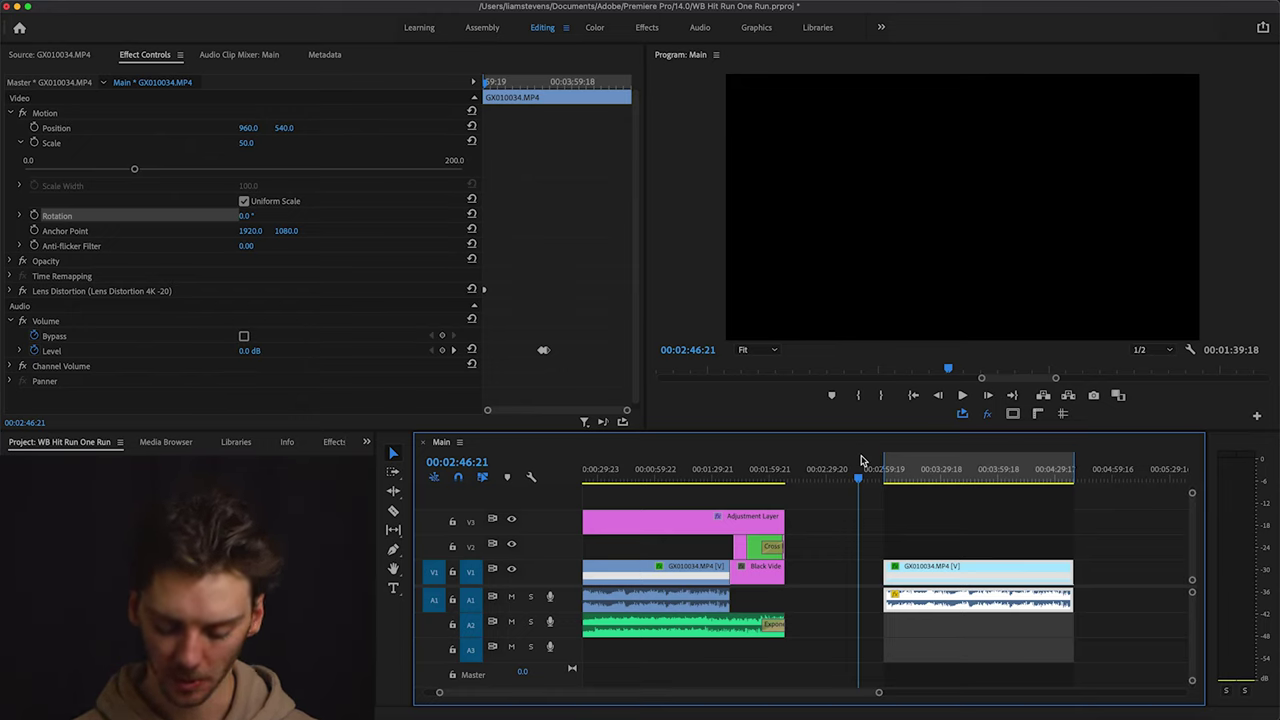
- Play back the unkeyframed GX010034.MP4 clip at the end of the sequence, skipping ahead to about 00:04:17:10
{"action": "key", "text": "ctrl+shift+space"}
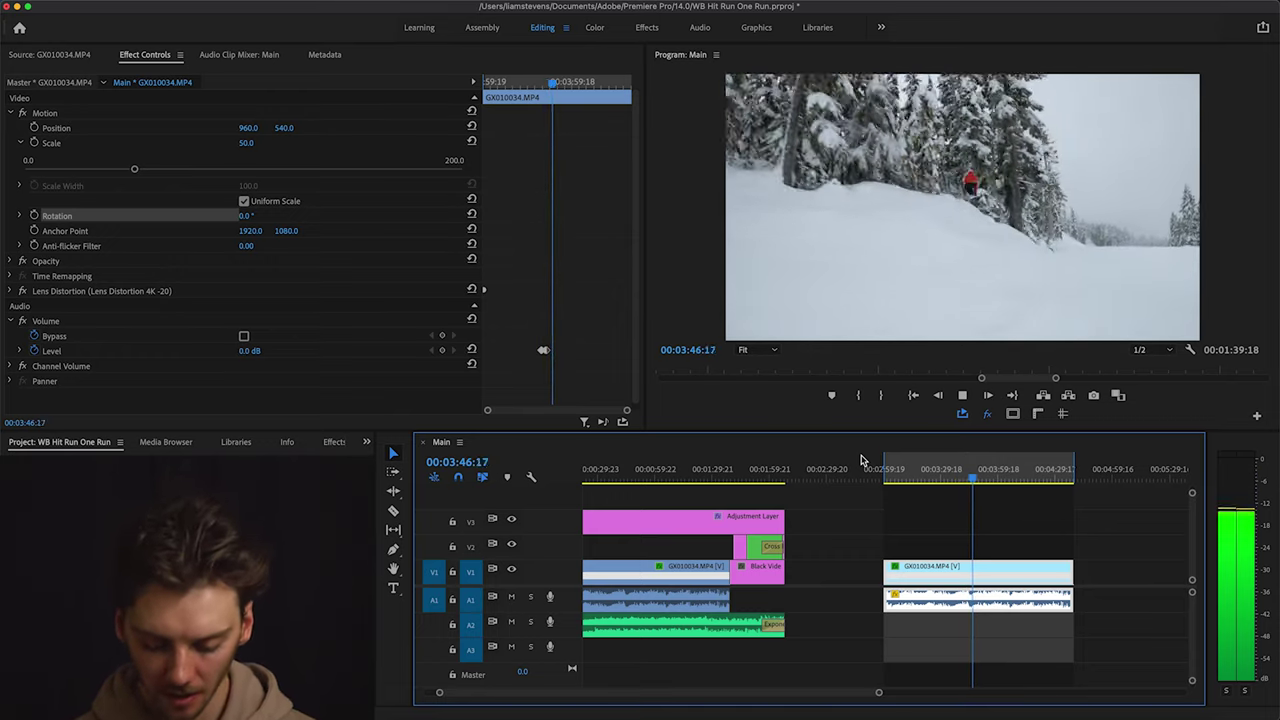
{"action": "left_click_drag", "start_coordinate": [977, 484], "coordinate": [1034, 480]}
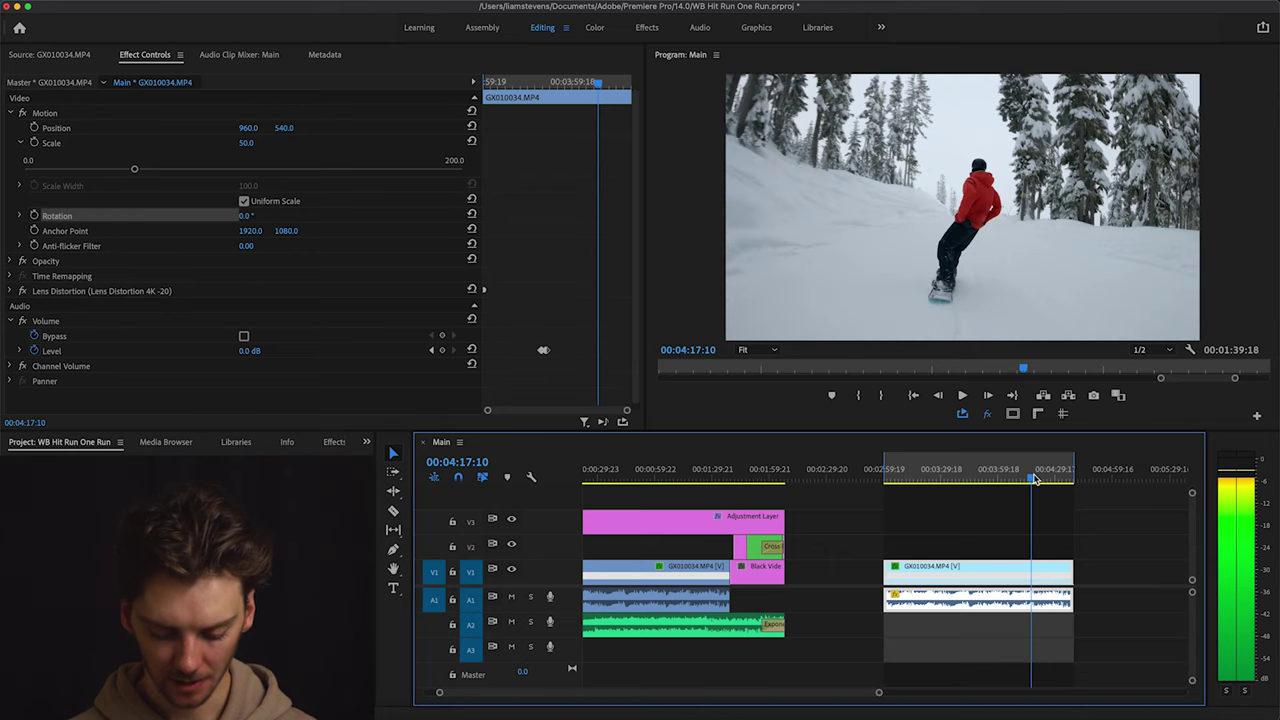
{"action": "key", "text": "space"}
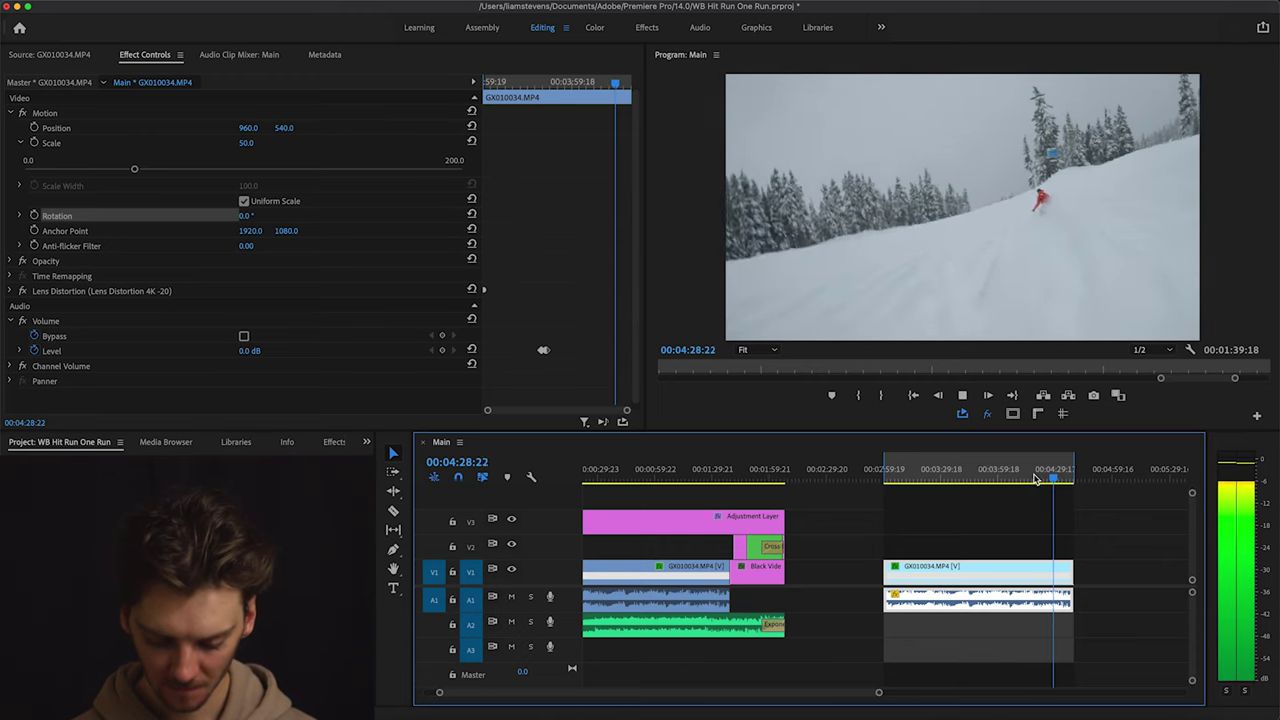
{"action": "key", "text": "space"}
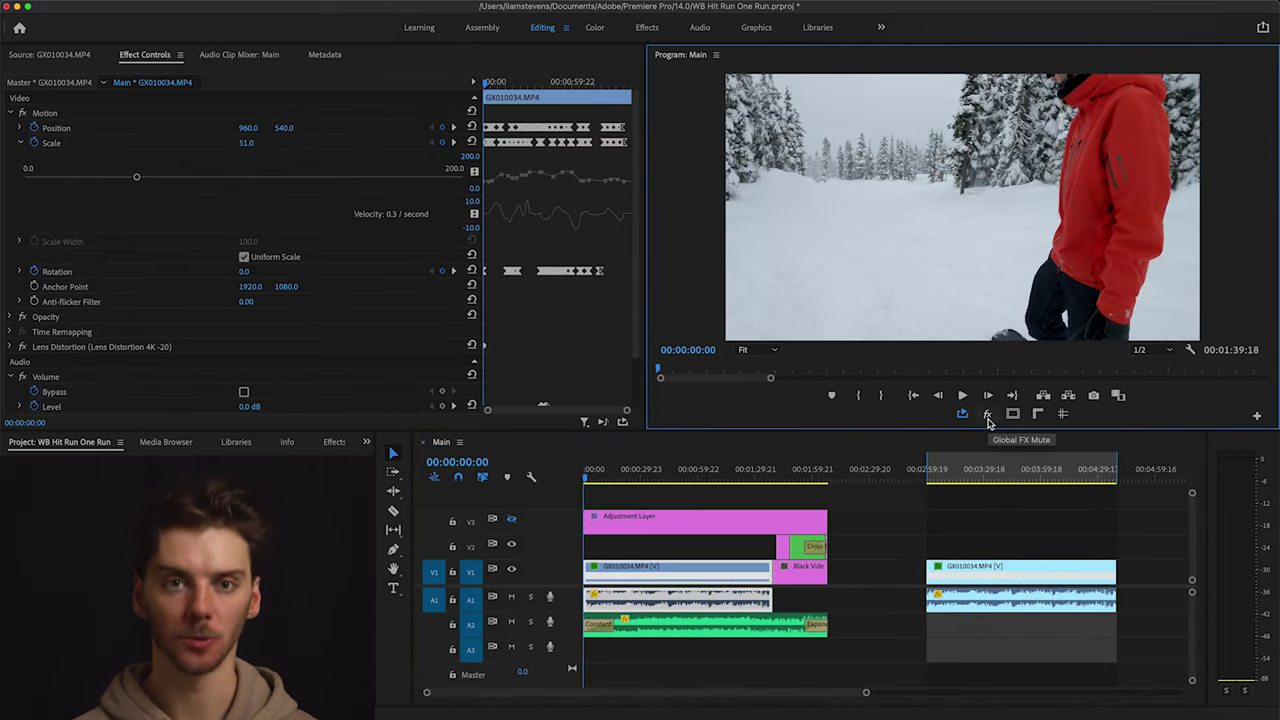
- Turn on Global FX Mute and expand the Lens Distortion effect's settings for the first GX010034.MP4 clip
{"action": "left_click", "coordinate": [988, 418]}
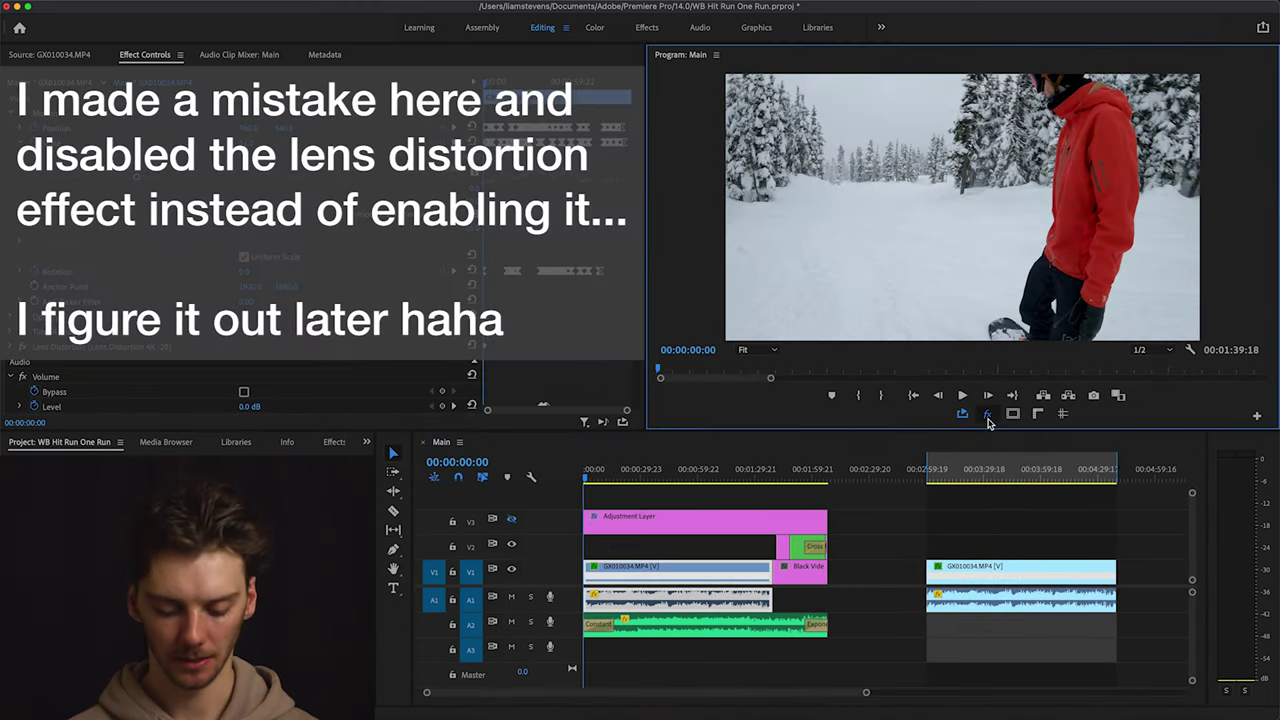
{"action": "left_click", "coordinate": [8, 350]}
{"action": "left_click", "coordinate": [13, 347]}
{"action": "scroll", "coordinate": [190, 361], "scroll_direction": "down", "scroll_amount": 3}
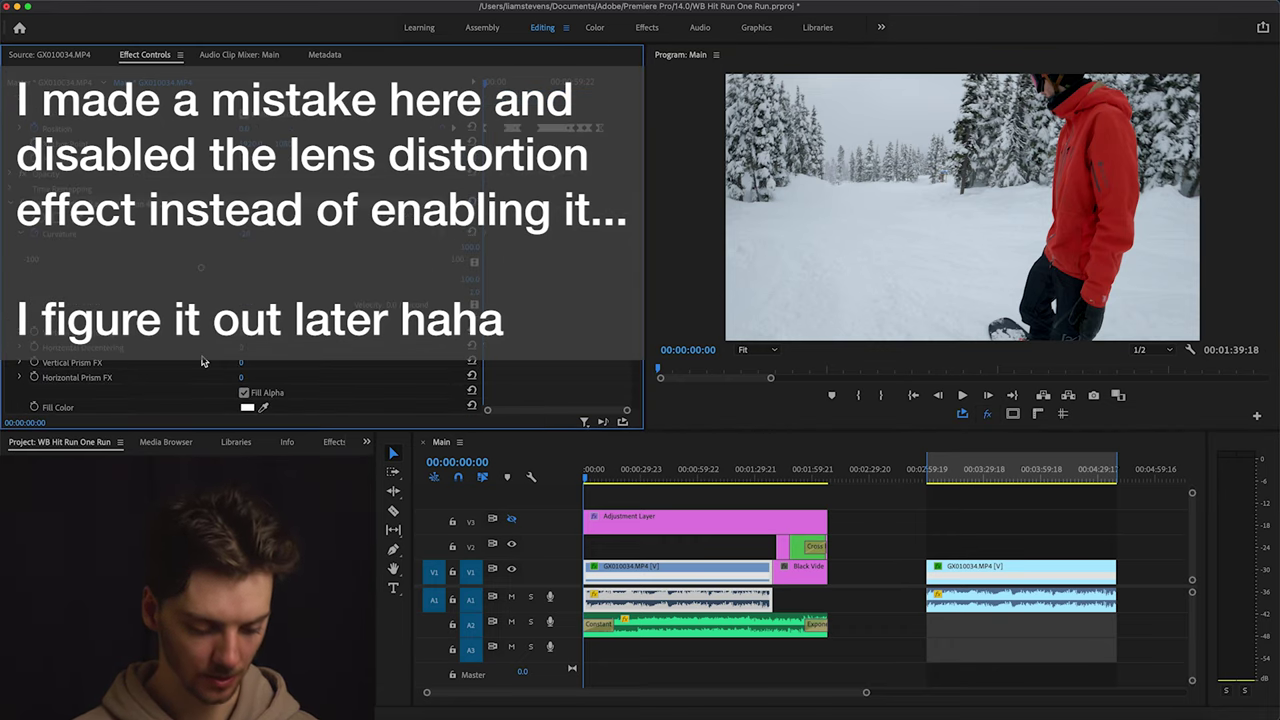
{"action": "scroll", "coordinate": [312, 196], "scroll_direction": "up", "scroll_amount": 3}
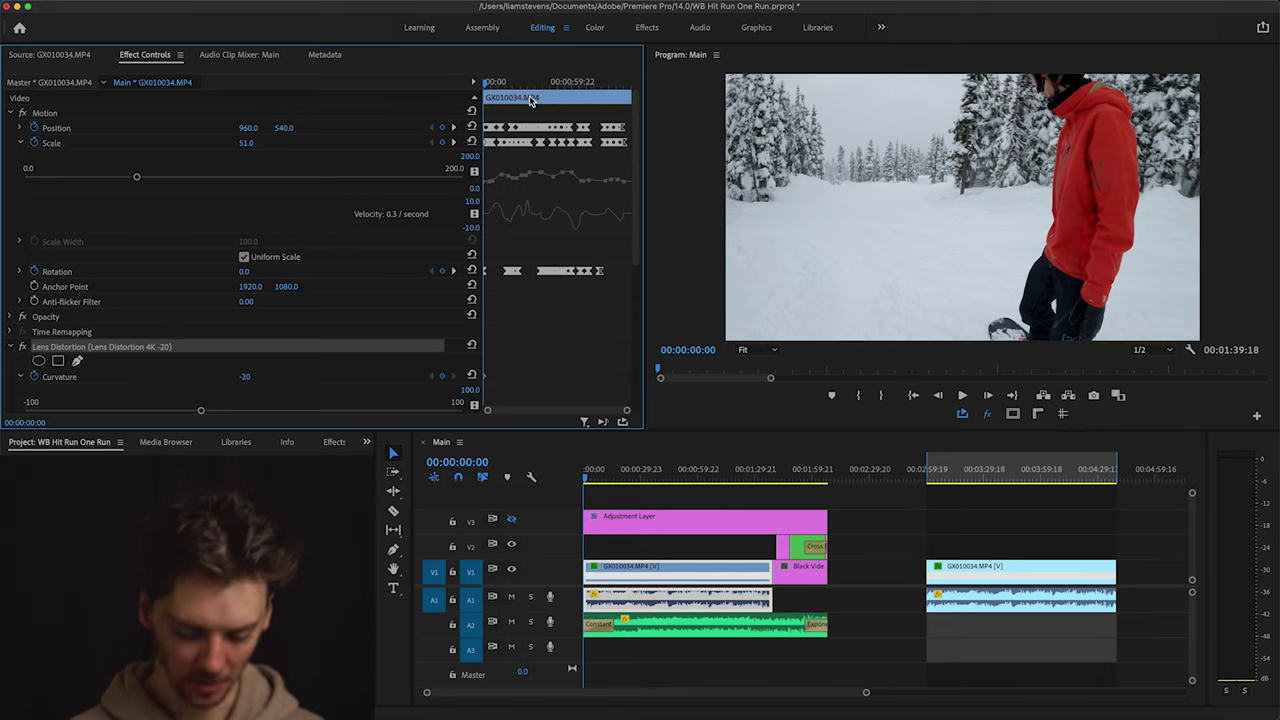
{"action": "scroll", "coordinate": [529, 95], "scroll_direction": "up", "scroll_amount": 4}
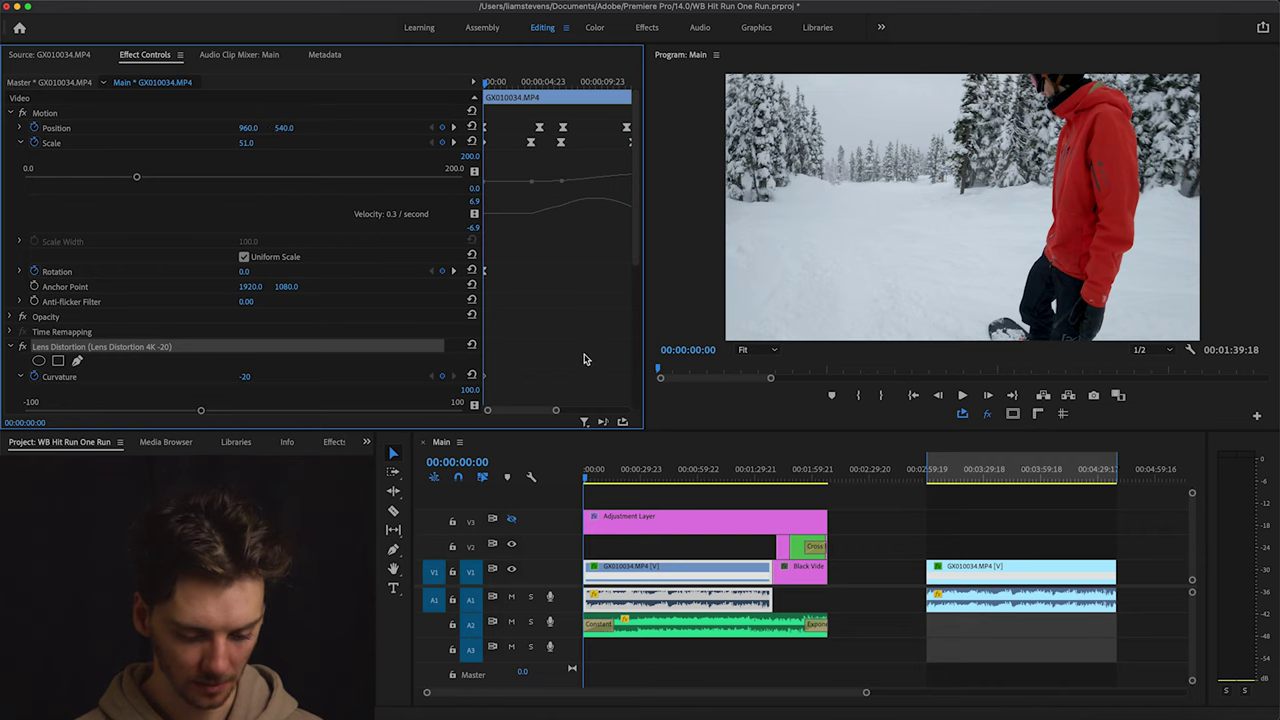
- Set the program monitor zoom to 25% and show the first clip's Motion bounding box with playback paused at 00:00:38:05
{"action": "key", "text": "space"}
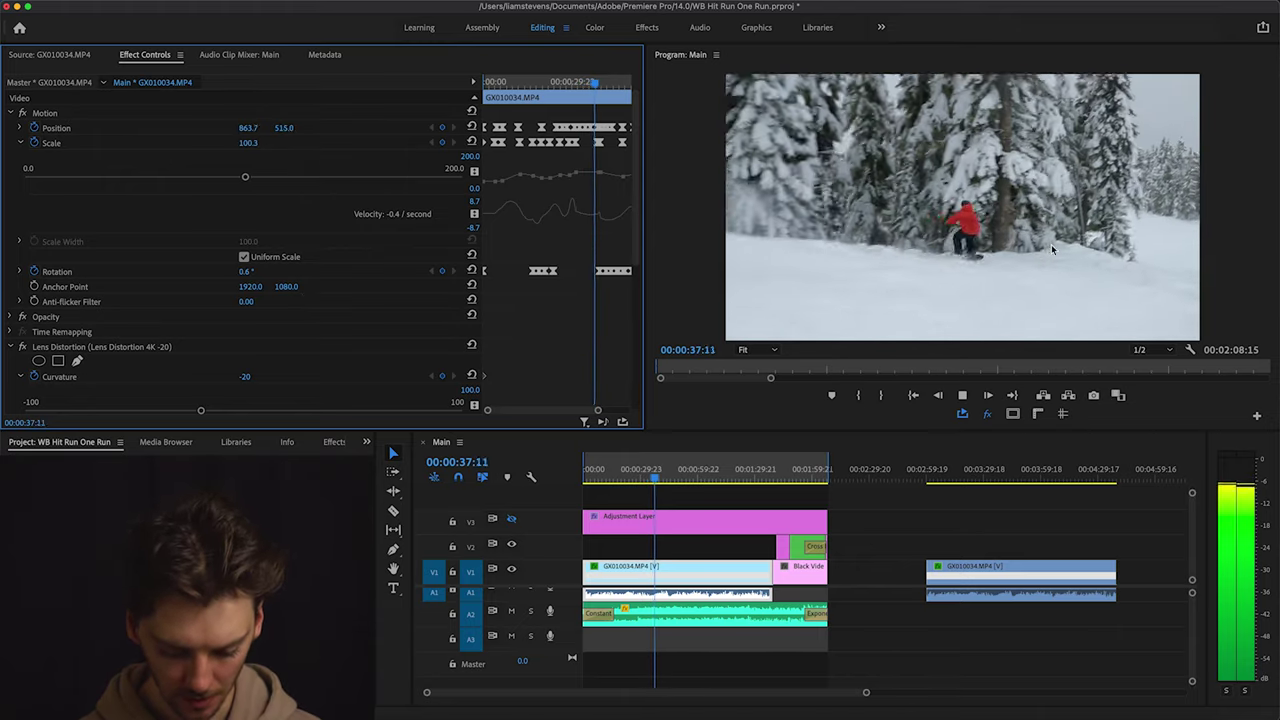
{"action": "key", "text": "space"}
{"action": "left_click", "coordinate": [763, 351]}
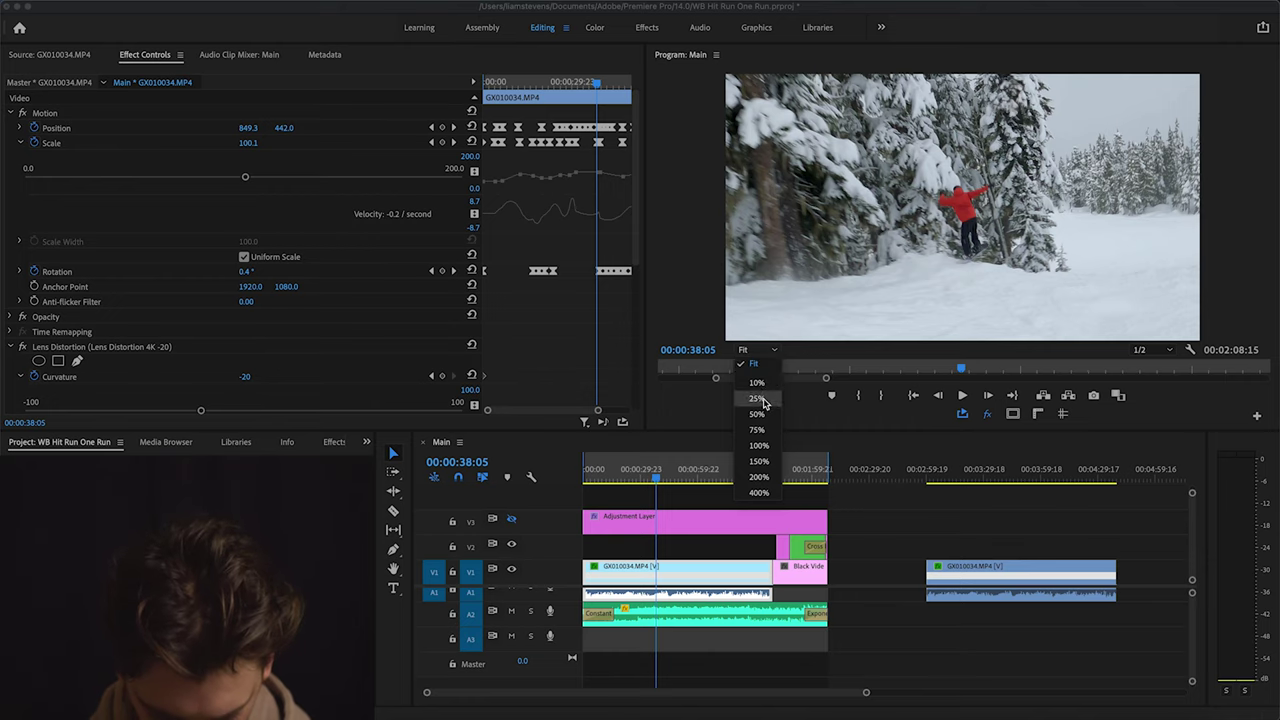
{"action": "left_click", "coordinate": [758, 399]}
{"action": "left_click", "coordinate": [312, 116]}
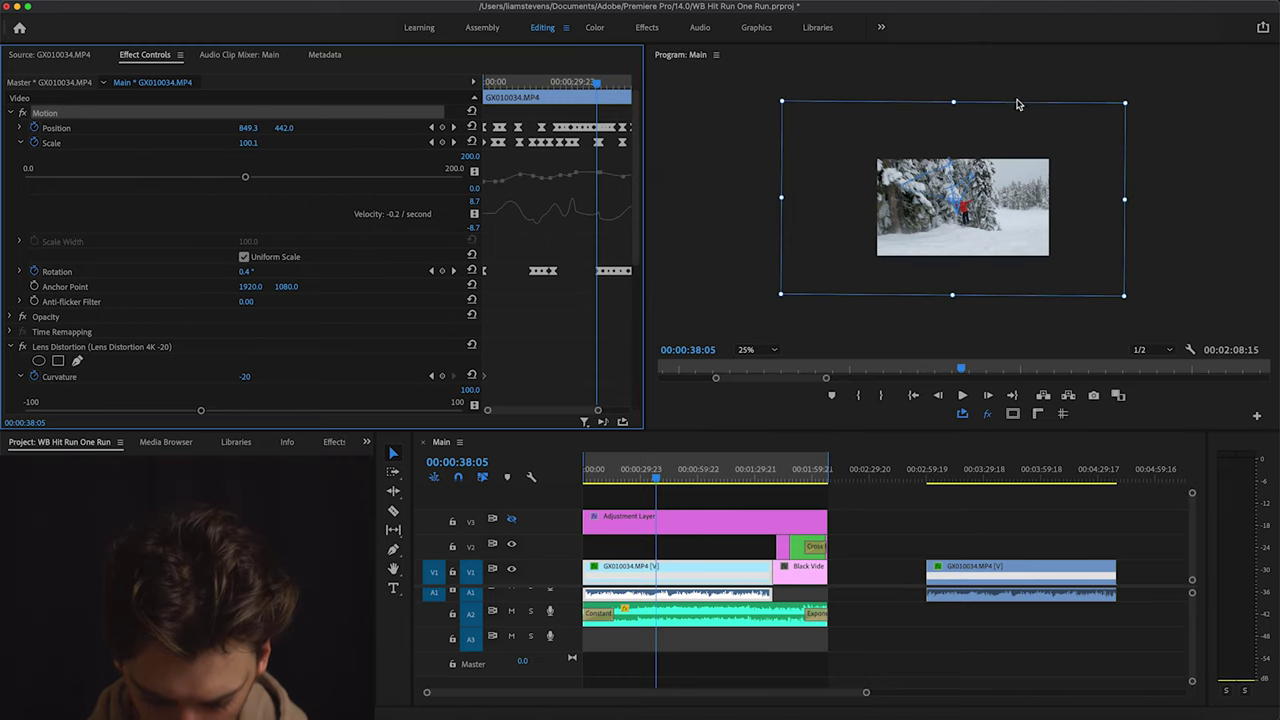
- Play the clip on to 00:00:49:03, pausing at intervals to examine how the Motion bounding box shifts, scales and rotates around the rider
{"action": "key", "text": "space"}
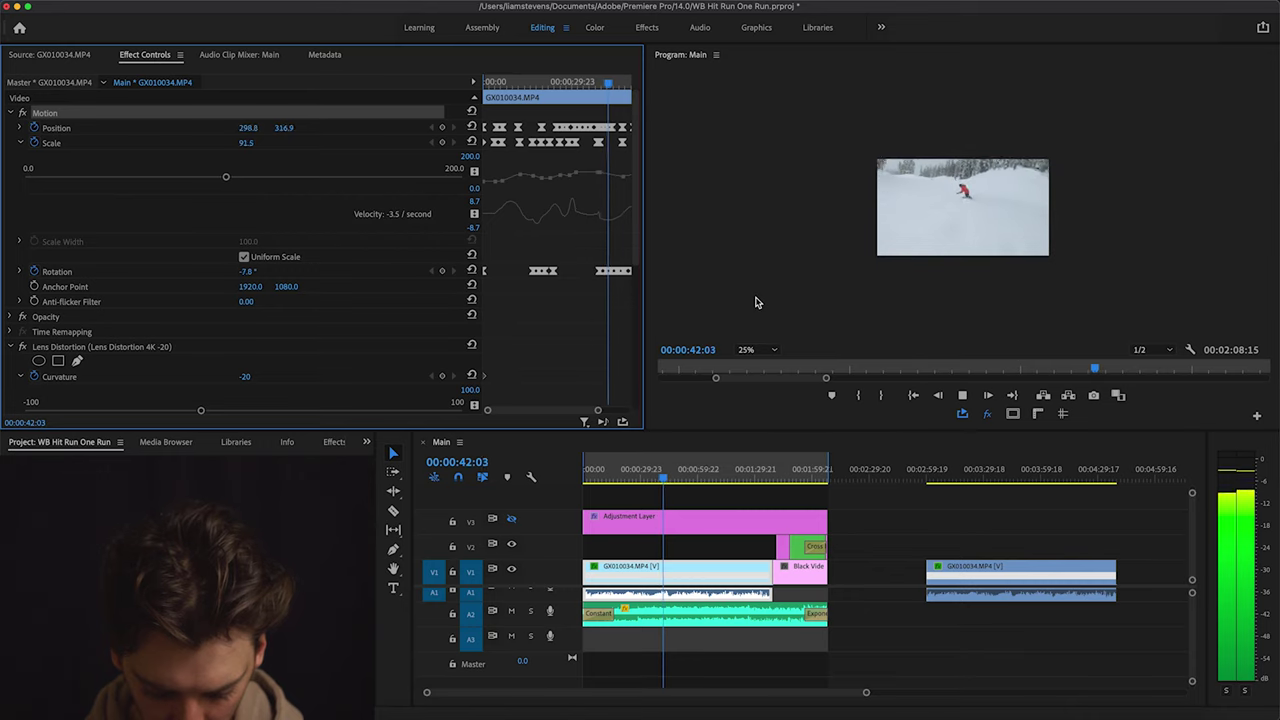
{"action": "key", "text": "space"}
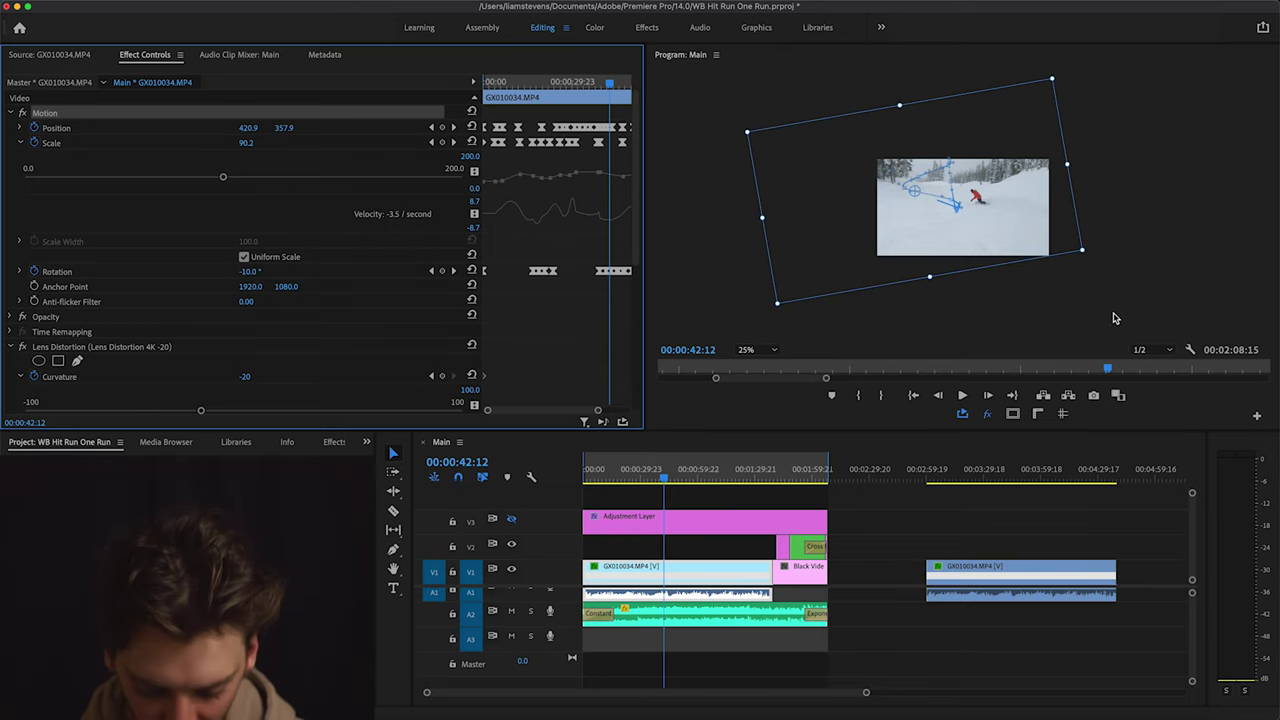
{"action": "key", "text": "space"}
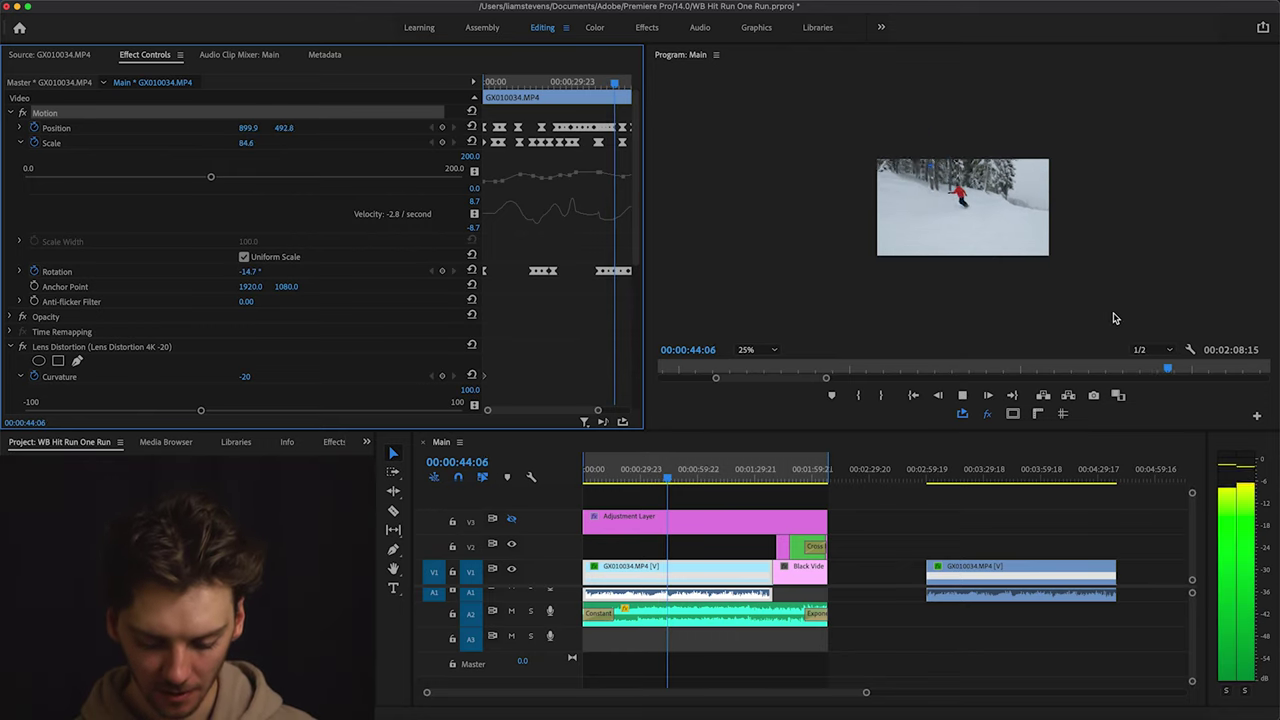
{"action": "key", "text": "space"}
{"action": "key", "text": "space"}
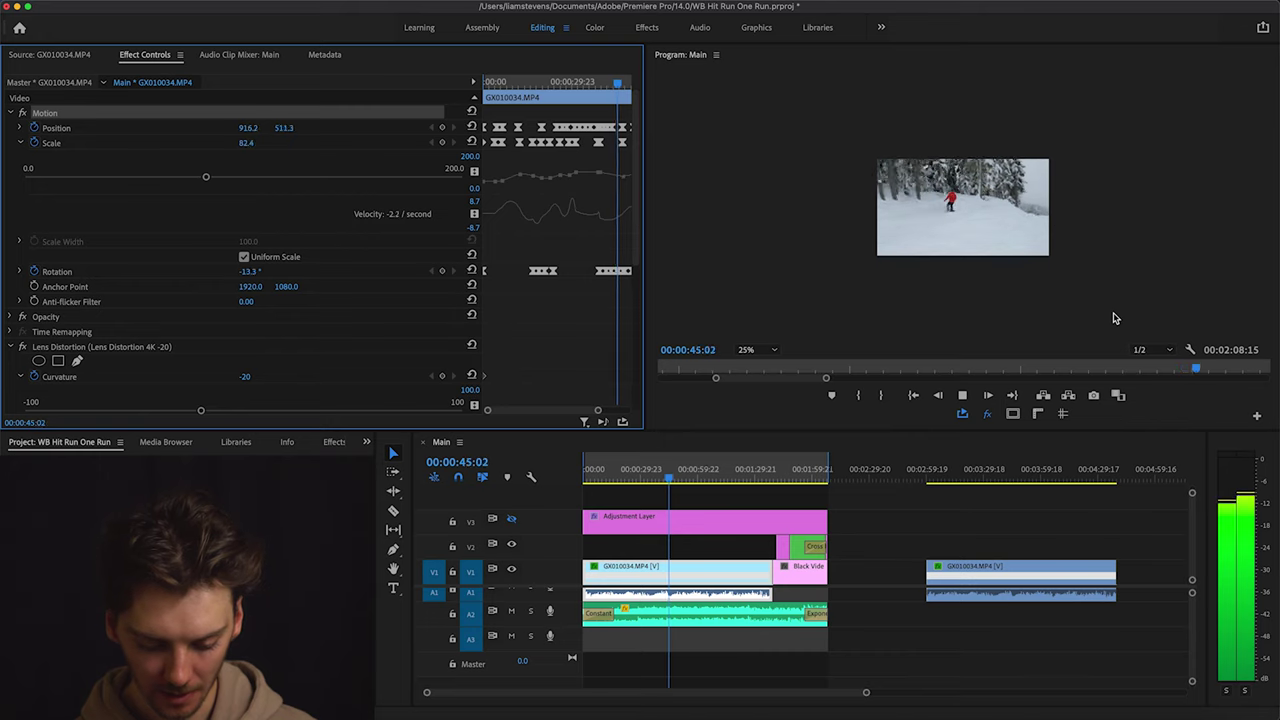
{"action": "key", "text": "space"}
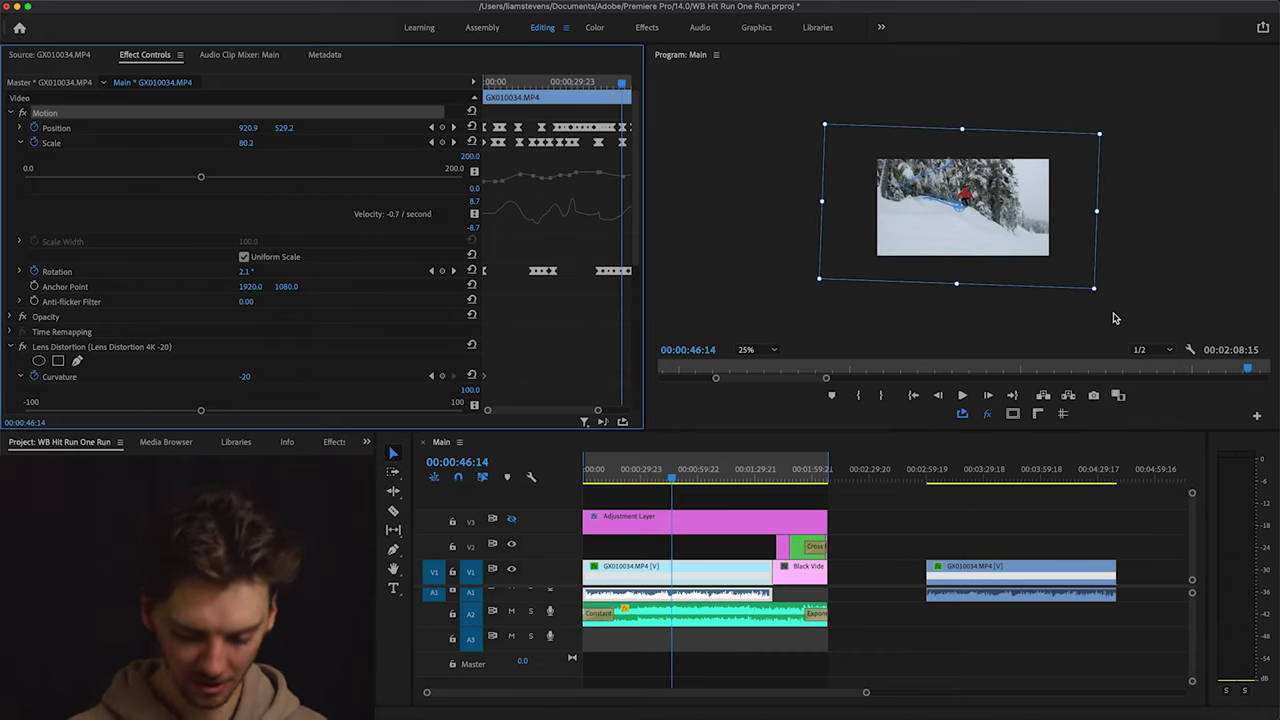
{"action": "key", "text": "space"}
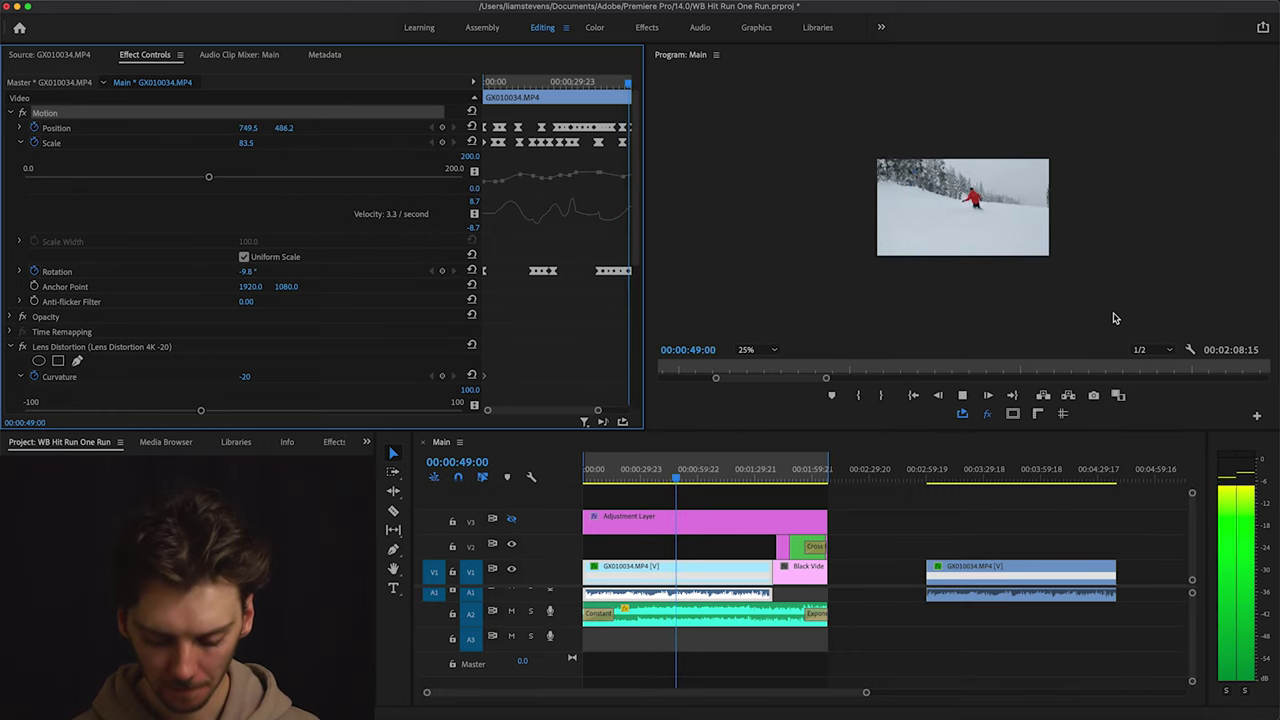
{"action": "key", "text": "space"}
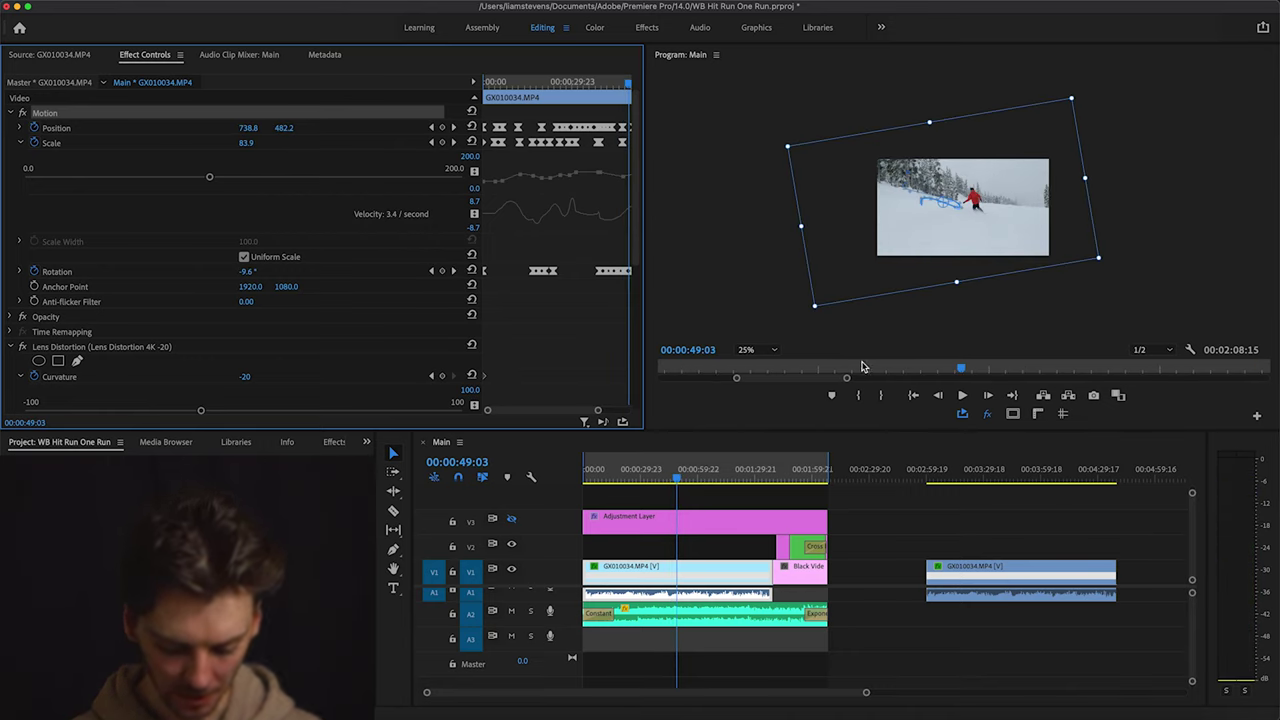
- Advance frame by frame from 00:00:49:03 to 00:00:55:14, examining the Motion bounding box and the clip's position, scale and rotation keyframes
{"action": "key", "text": "Right"}
{"action": "key", "text": "Right"}
{"action": "key", "text": "Right"}
{"action": "key", "text": "Right"}
{"action": "key", "text": "Right"}
{"action": "key", "text": "Right"}
{"action": "key", "text": "Right"}
{"action": "key", "text": "Right"}
{"action": "key", "text": "Right"}
{"action": "key", "text": "Right"}
{"action": "key", "text": "Right"}
{"action": "key", "text": "Right"}
{"action": "key", "text": "Right"}
{"action": "key", "text": "Right"}
{"action": "key", "text": "Right"}
{"action": "key", "text": "Right"}
{"action": "key", "text": "Right"}
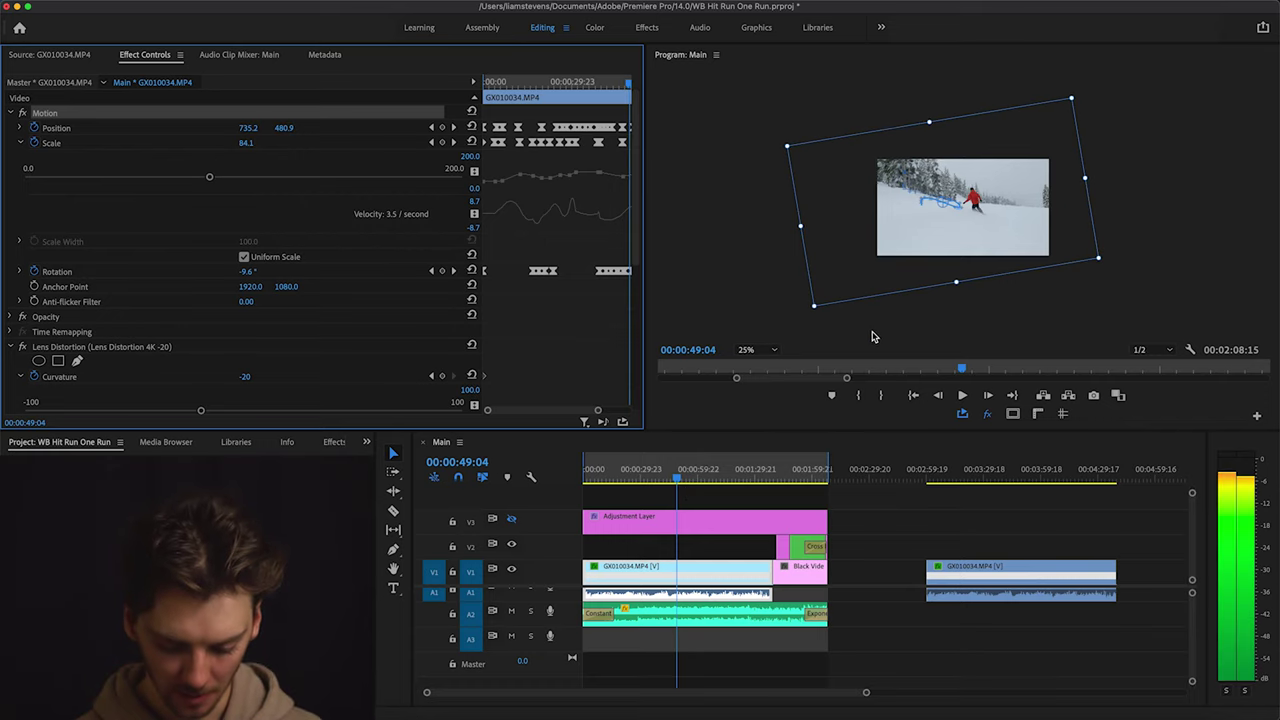
{"action": "key", "text": "Right"}
{"action": "key", "text": "Right"}
{"action": "key", "text": "Right"}
{"action": "key", "text": "Right"}
{"action": "key", "text": "Right"}
{"action": "key", "text": "Right"}
{"action": "key", "text": "Right"}
{"action": "key", "text": "Right"}
{"action": "key", "text": "Right"}
{"action": "key", "text": "Right"}
{"action": "key", "text": "Right"}
{"action": "key", "text": "Right"}
{"action": "key", "text": "Right"}
{"action": "key", "text": "Right"}
{"action": "key", "text": "Right"}
{"action": "key", "text": "Right"}
{"action": "key", "text": "Right"}
{"action": "key", "text": "Right"}
{"action": "key", "text": "Right"}
{"action": "key", "text": "Right"}
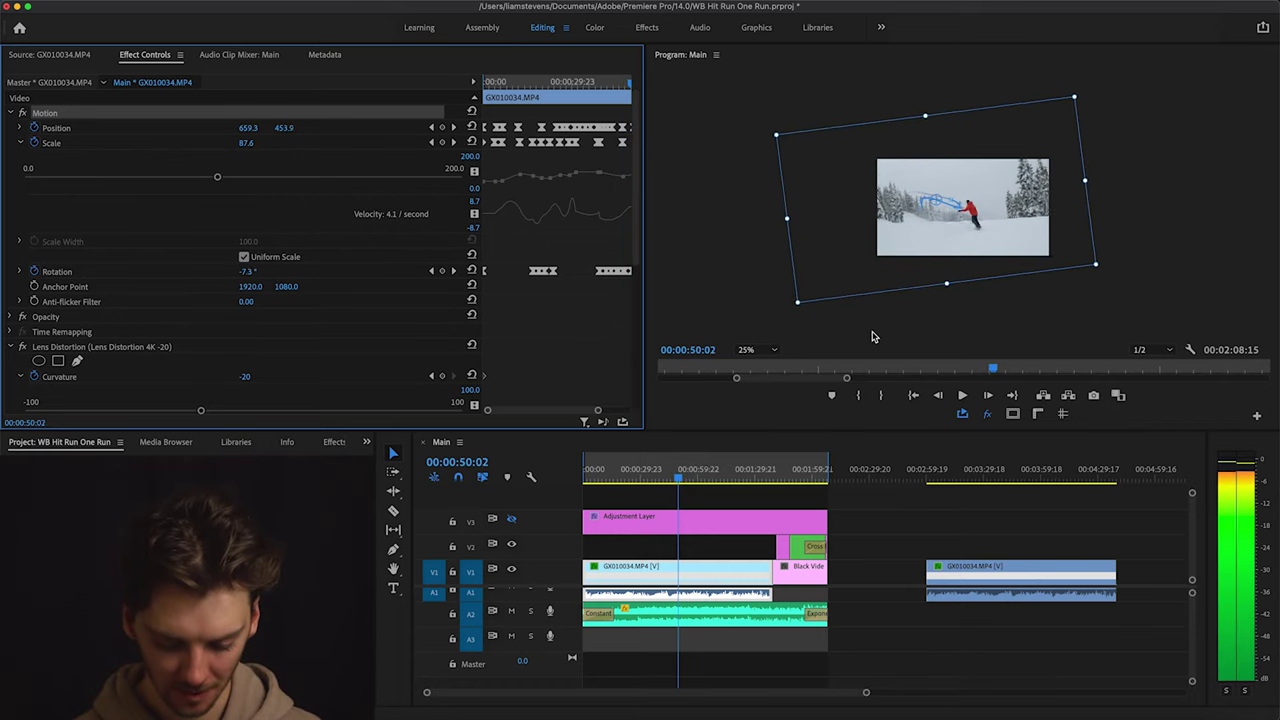
{"action": "key", "text": "Right"}
{"action": "key", "text": "Right"}
{"action": "key", "text": "Right"}
{"action": "key", "text": "Right"}
{"action": "key", "text": "Right"}
{"action": "key", "text": "Right"}
{"action": "key", "text": "Right"}
{"action": "key", "text": "Right"}
{"action": "key", "text": "Right"}
{"action": "key", "text": "Right"}
{"action": "key", "text": "Right"}
{"action": "key", "text": "Right"}
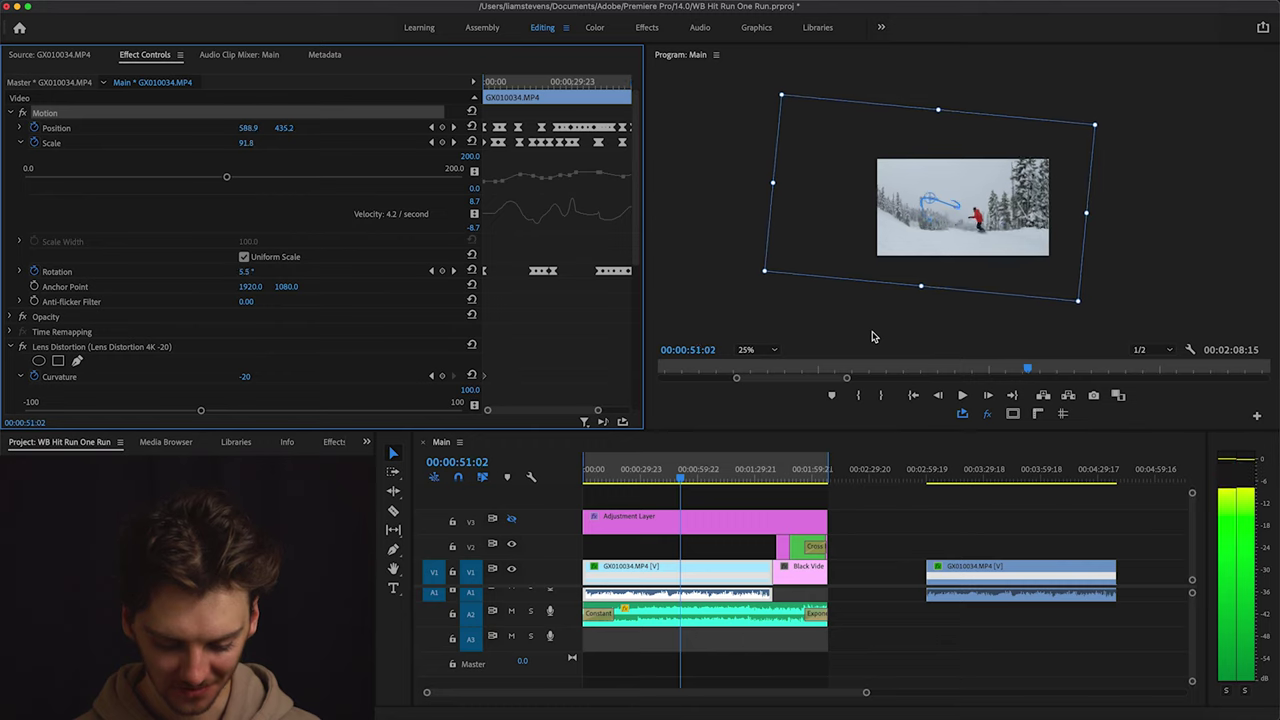
{"action": "key", "text": "Right"}
{"action": "key", "text": "Right"}
{"action": "key", "text": "Right"}
{"action": "key", "text": "Right"}
{"action": "key", "text": "Right"}
{"action": "key", "text": "Right"}
{"action": "key", "text": "Right"}
{"action": "key", "text": "Right"}
{"action": "key", "text": "Right"}
{"action": "key", "text": "Right"}
{"action": "key", "text": "Right"}
{"action": "key", "text": "Right"}
{"action": "key", "text": "Right"}
{"action": "key", "text": "Right"}
{"action": "key", "text": "Right"}
{"action": "key", "text": "Right"}
{"action": "key", "text": "Right"}
{"action": "key", "text": "Right"}
{"action": "key", "text": "Right"}
{"action": "key", "text": "Right"}
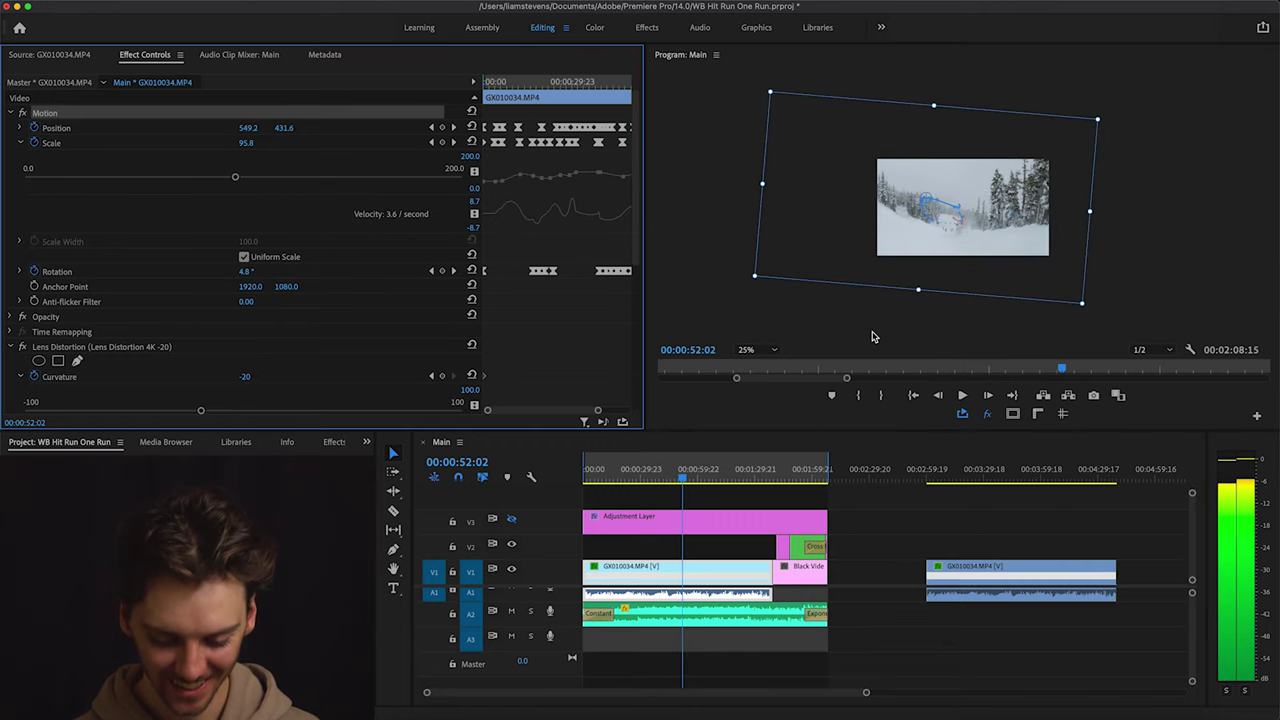
{"action": "key", "text": "Right"}
{"action": "key", "text": "Right"}
{"action": "key", "text": "Right"}
{"action": "key", "text": "Right"}
{"action": "key", "text": "Right"}
{"action": "key", "text": "Right"}
{"action": "key", "text": "Right"}
{"action": "key", "text": "Right"}
{"action": "key", "text": "Right"}
{"action": "key", "text": "Right"}
{"action": "key", "text": "Right"}
{"action": "key", "text": "Right"}
{"action": "key", "text": "Right"}
{"action": "key", "text": "Right"}
{"action": "key", "text": "Right"}
{"action": "key", "text": "Right"}
{"action": "key", "text": "Right"}
{"action": "key", "text": "Right"}
{"action": "key", "text": "Right"}
{"action": "key", "text": "Right"}
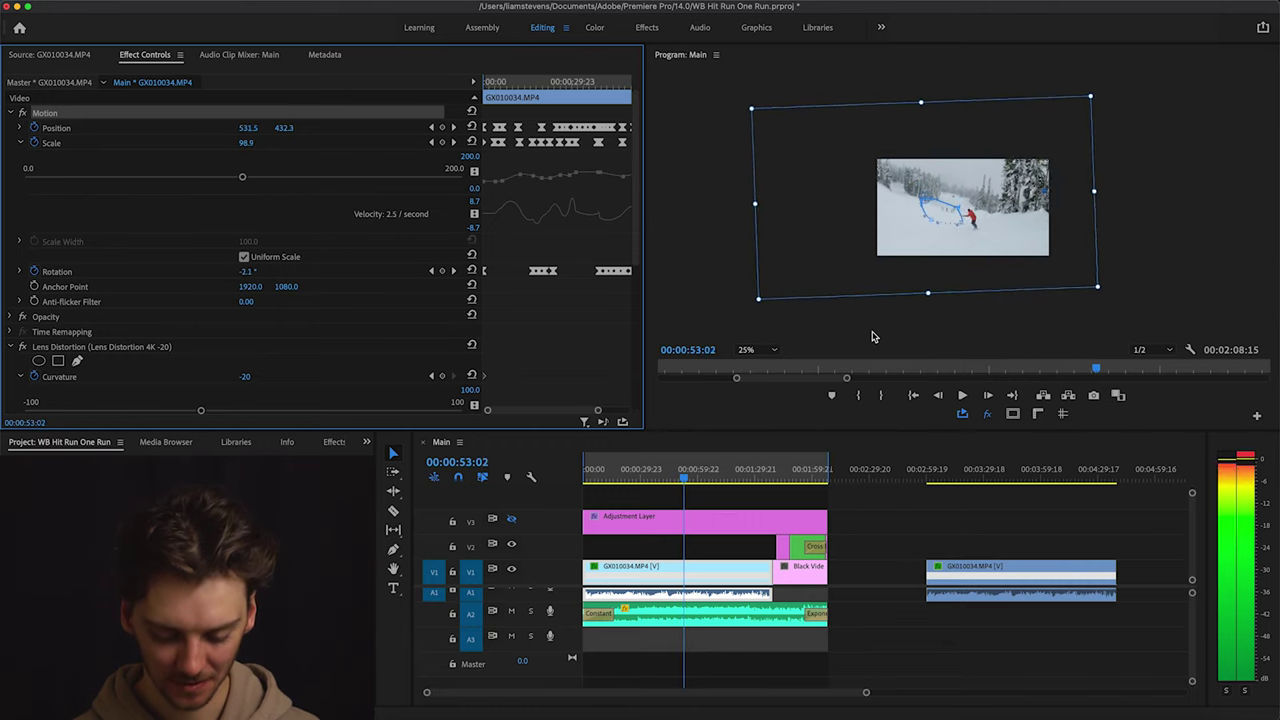
{"action": "key", "text": "Right"}
{"action": "key", "text": "Right"}
{"action": "key", "text": "Right"}
{"action": "key", "text": "Right"}
{"action": "key", "text": "Right"}
{"action": "key", "text": "Right"}
{"action": "key", "text": "Right"}
{"action": "key", "text": "Right"}
{"action": "key", "text": "Right"}
{"action": "key", "text": "Right"}
{"action": "key", "text": "Right"}
{"action": "key", "text": "Right"}
{"action": "key", "text": "Right"}
{"action": "key", "text": "Right"}
{"action": "key", "text": "Right"}
{"action": "key", "text": "Right"}
{"action": "key", "text": "Right"}
{"action": "key", "text": "Right"}
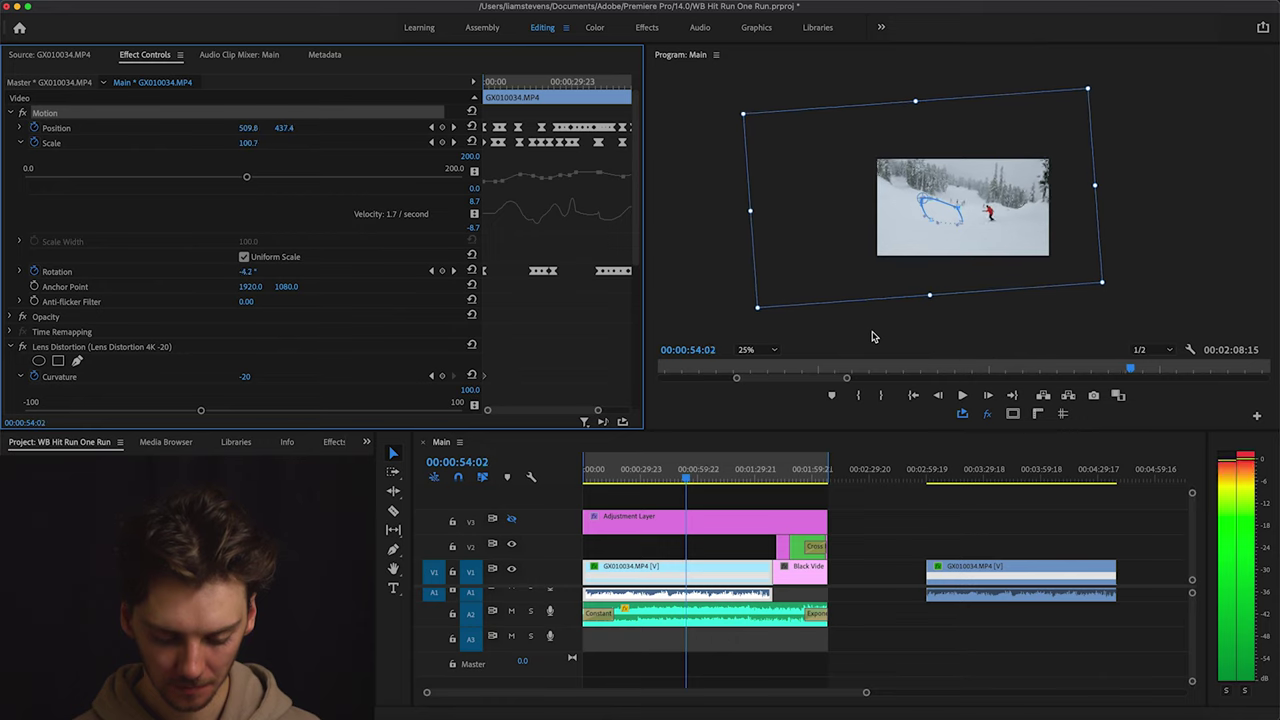
{"action": "key", "text": "Right"}
{"action": "key", "text": "Right"}
{"action": "key", "text": "Right"}
{"action": "key", "text": "Right"}
{"action": "key", "text": "Right"}
{"action": "key", "text": "Right"}
{"action": "key", "text": "Right"}
{"action": "key", "text": "Right"}
{"action": "key", "text": "Right"}
{"action": "key", "text": "Right"}
{"action": "key", "text": "Right"}
{"action": "key", "text": "Right"}
{"action": "key", "text": "Right"}
{"action": "key", "text": "Right"}
{"action": "key", "text": "Right"}
{"action": "key", "text": "Right"}
{"action": "key", "text": "Right"}
{"action": "key", "text": "Right"}
{"action": "key", "text": "Right"}
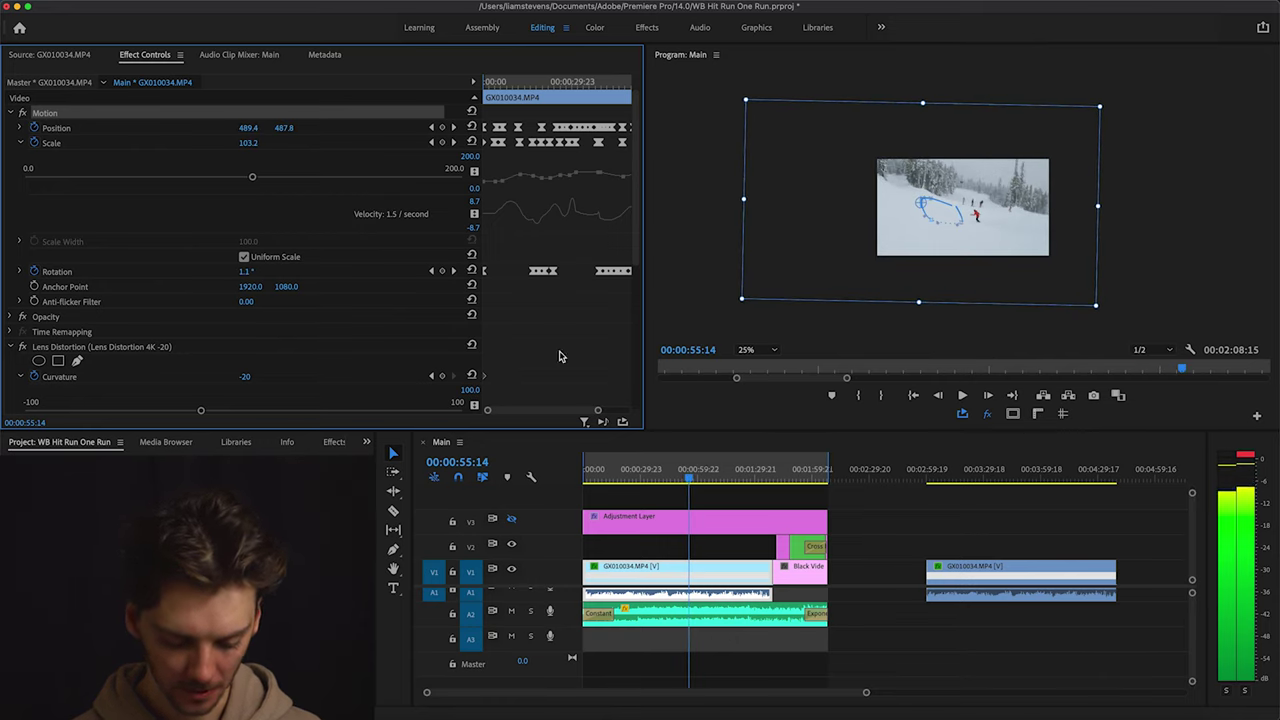
{"action": "left_click_drag", "start_coordinate": [556, 414], "coordinate": [586, 412]}
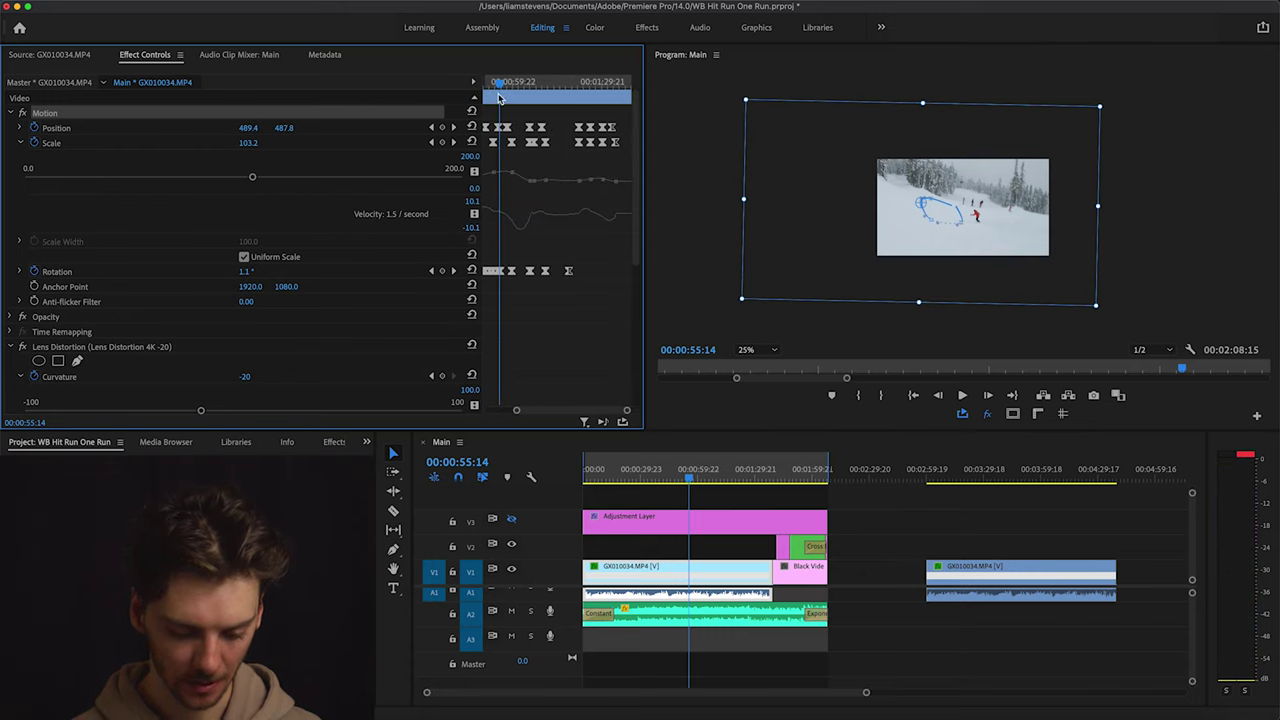